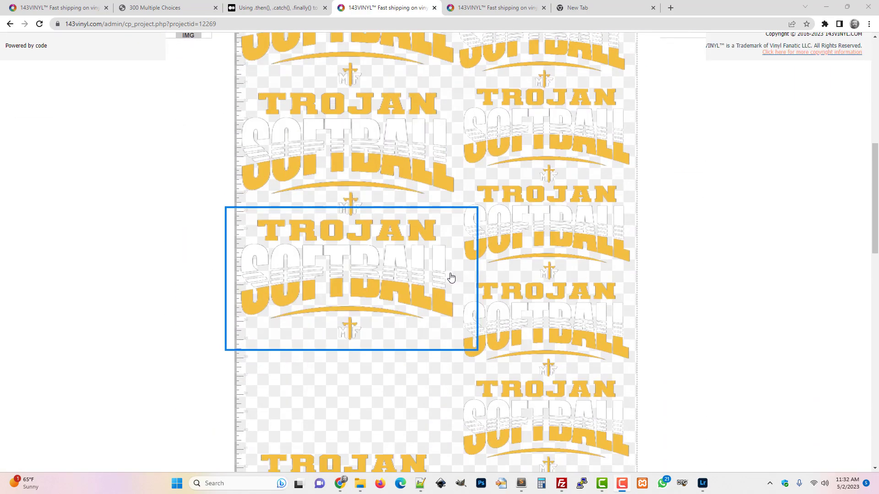
- Start saving the top-right TROJAN SOFTBALL design image from 143VINYL to Downloads
scroll(451, 277, up, 9)
right_click(530, 151)
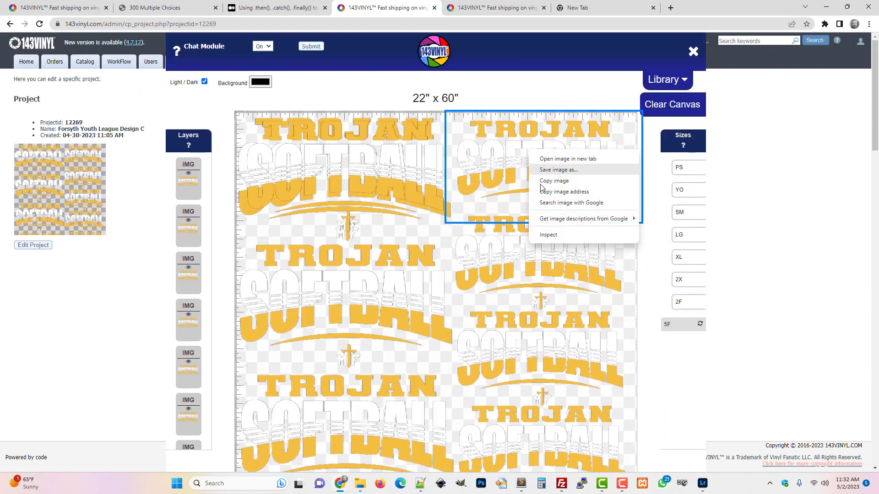
click(559, 170)
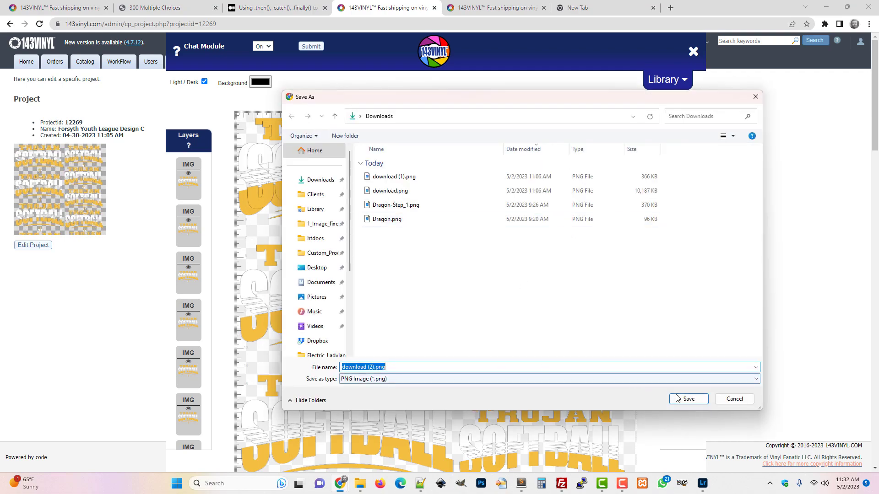
- Save download (2).png, then open it from Photos in Adobe Photoshop 2023 just once
click(680, 399)
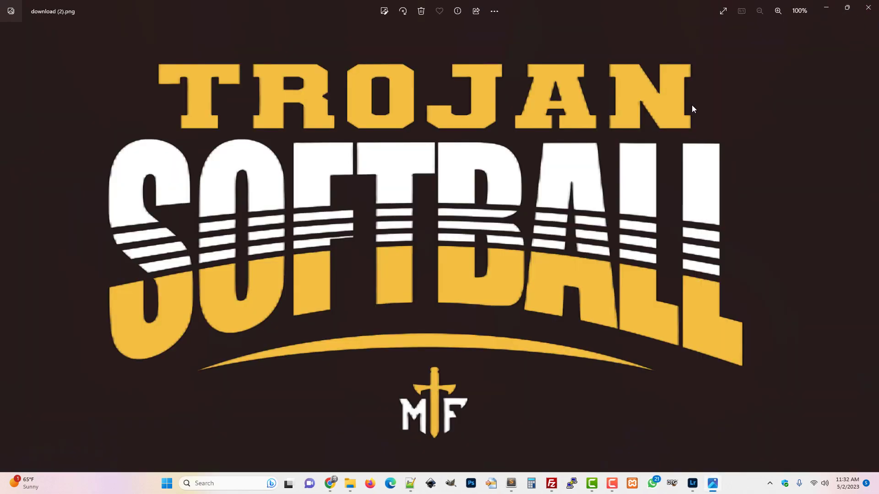
right_click(394, 283)
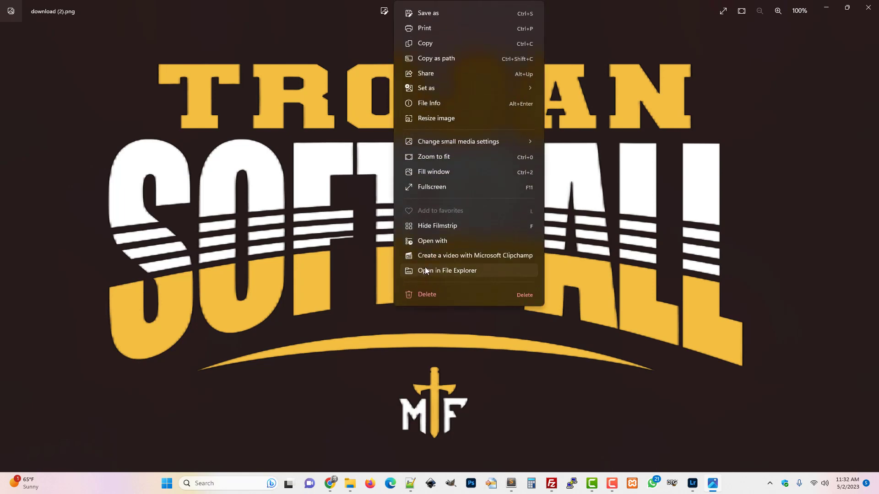
click(440, 246)
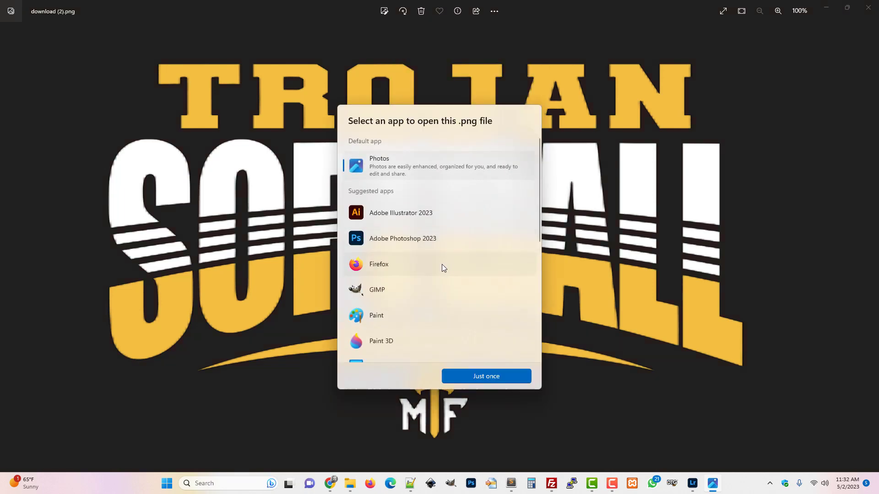
click(423, 238)
click(496, 380)
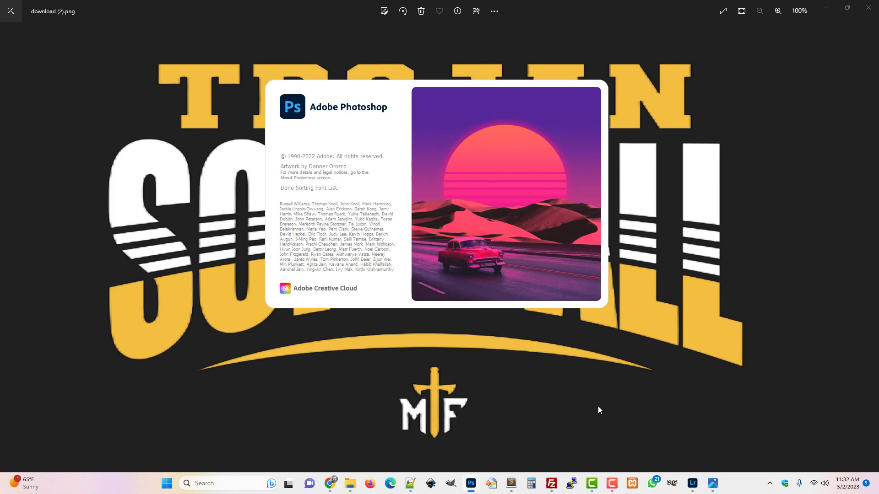
- Give Layer 1 a white Outside stroke in Blending Options, adjusting its size with the slider
mouse_move(612, 484)
click(613, 442)
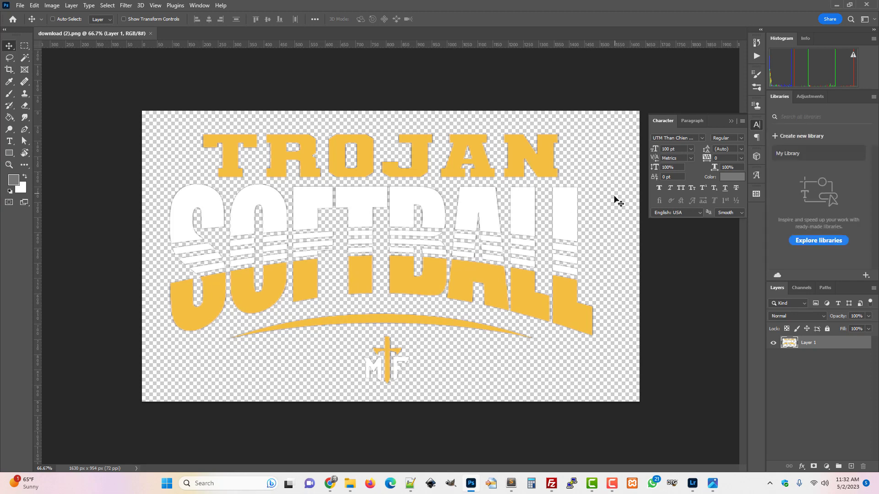
right_click(814, 345)
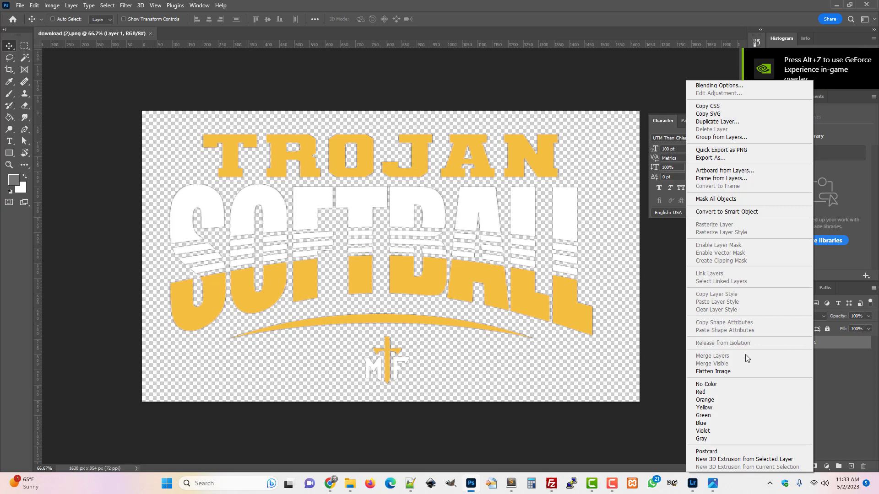
click(818, 210)
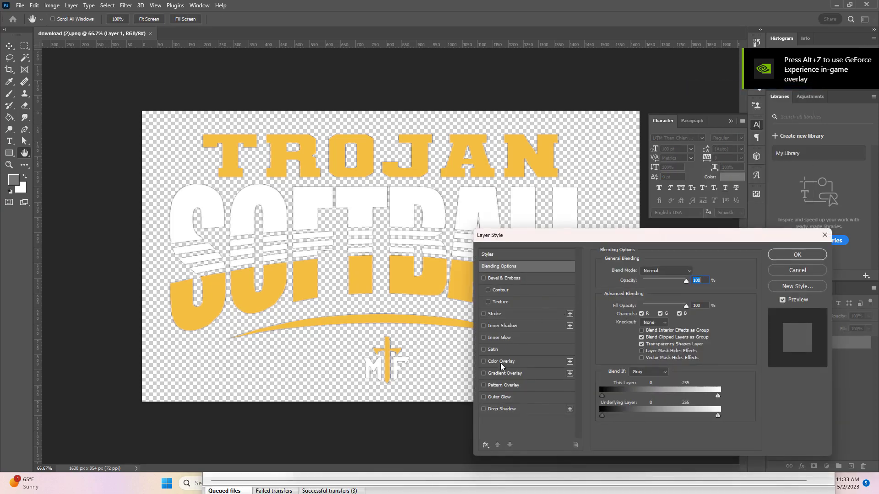
click(499, 314)
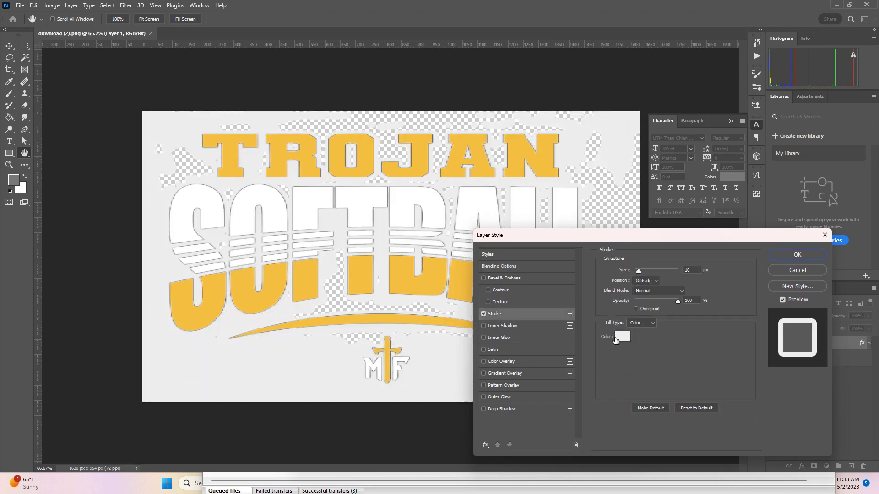
click(622, 337)
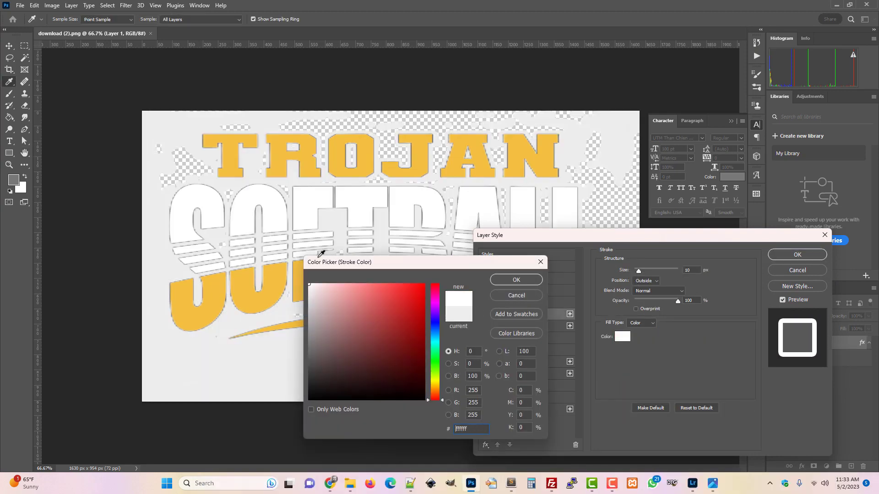
click(508, 280)
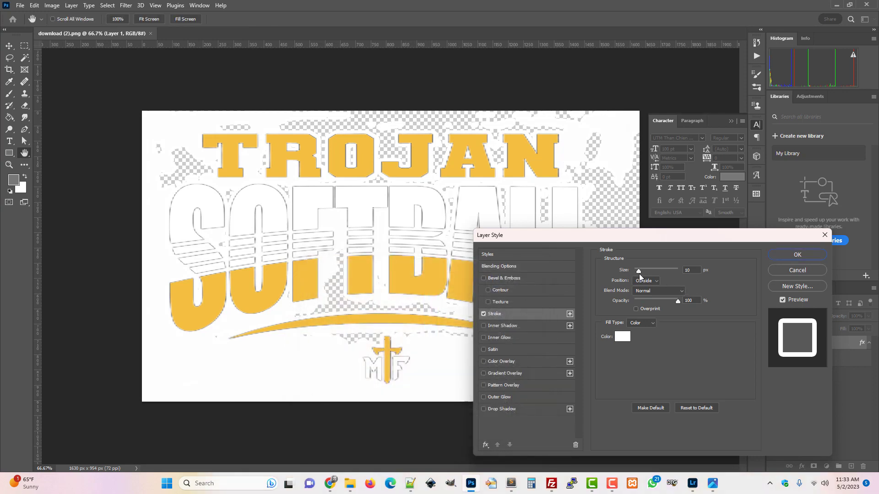
mouse_move(640, 274)
mouse_down()
mouse_move(628, 272)
mouse_move(645, 277)
mouse_move(633, 278)
mouse_up()
drag(651, 234, 687, 224)
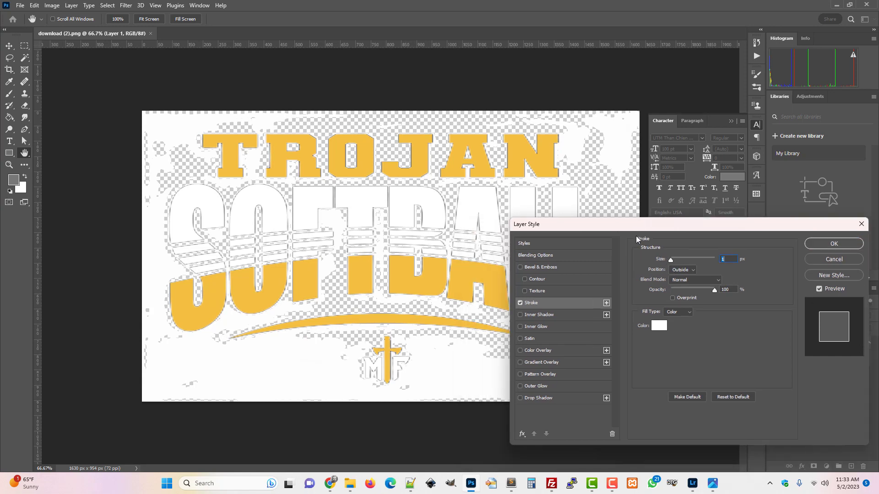
mouse_move(670, 262)
mouse_down()
mouse_move(679, 262)
mouse_move(666, 263)
mouse_up()
- Confirm the Layer Style and turn on the Stroke effect's visibility in the Layers panel
click(834, 244)
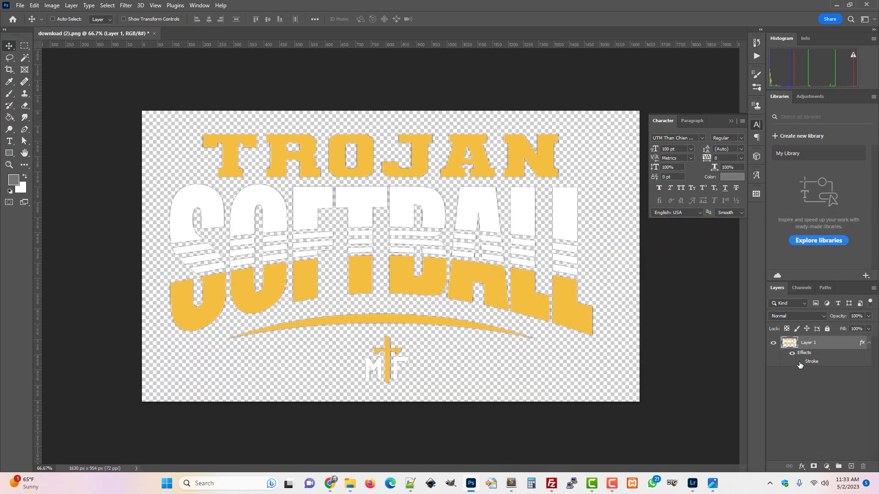
click(800, 363)
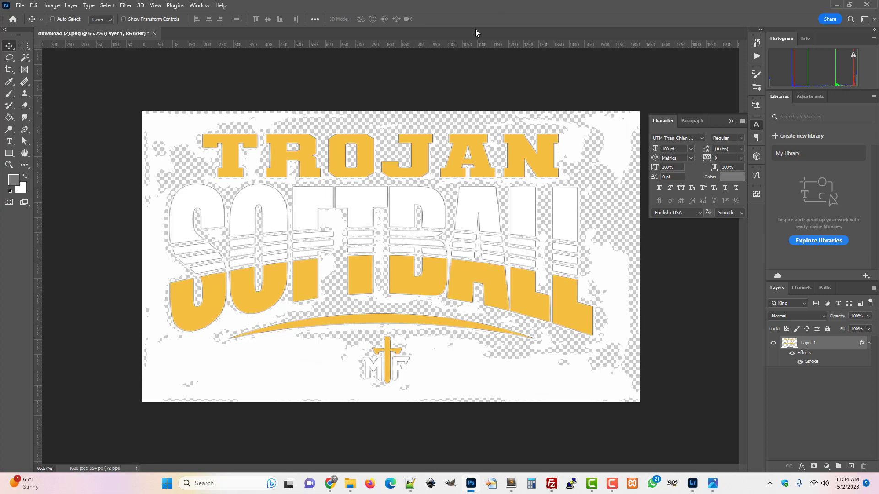
click(107, 5)
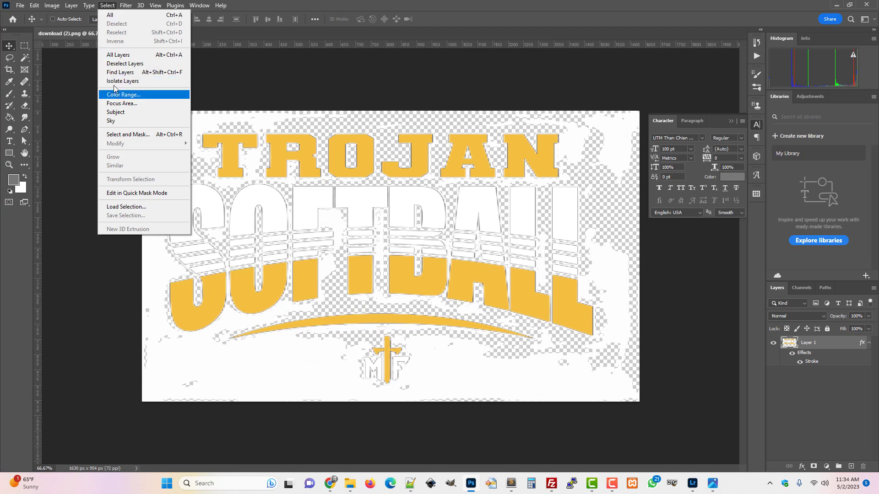
click(108, 7)
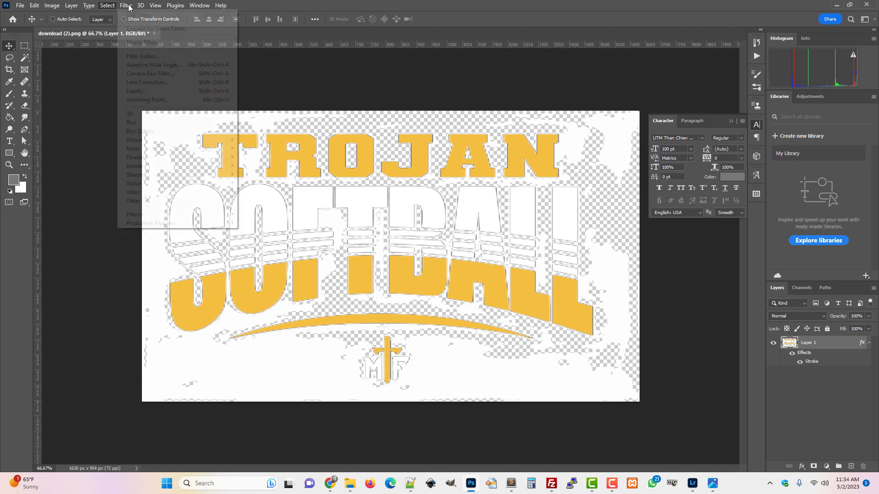
click(74, 7)
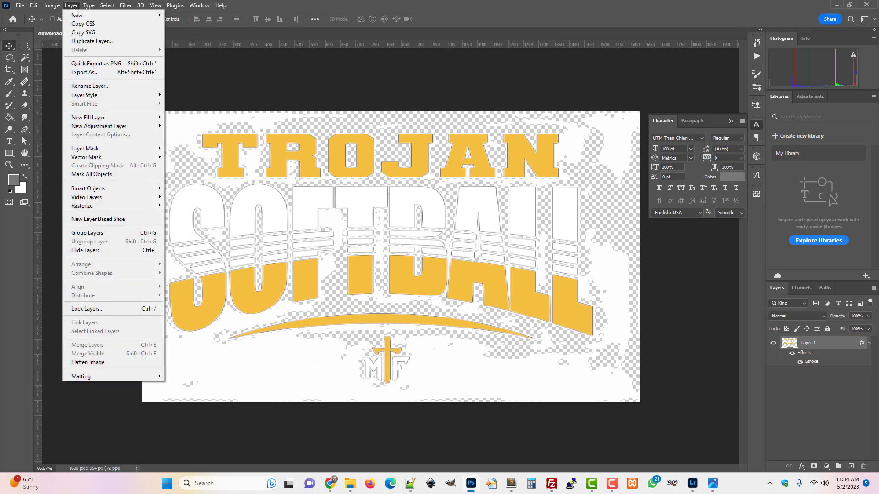
mouse_move(222, 5)
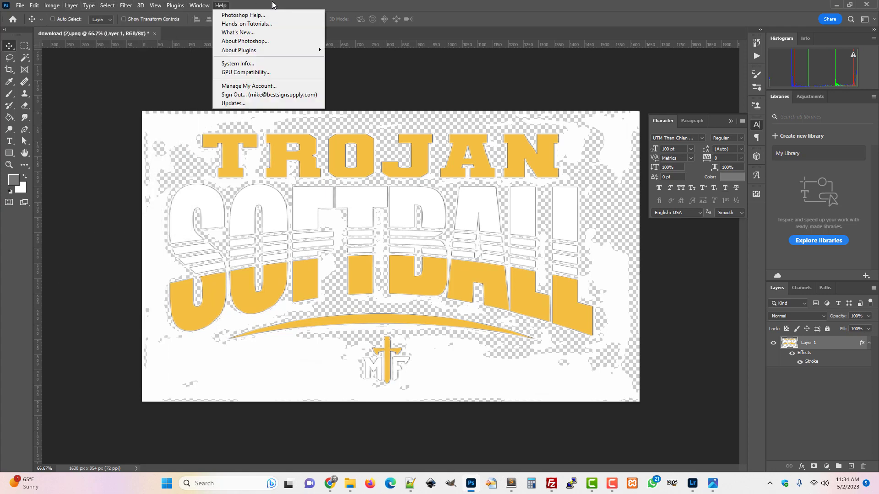
click(293, 6)
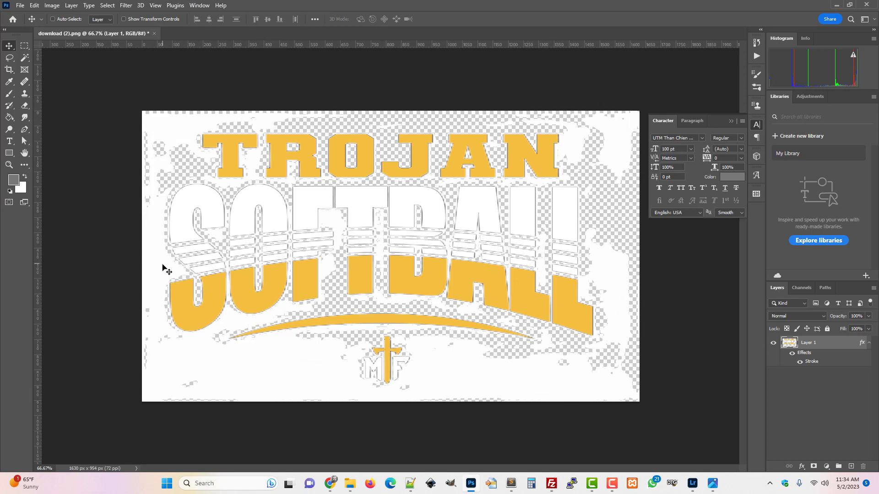
- Hide and show the stroke, then compare against the original image in Photos
click(794, 357)
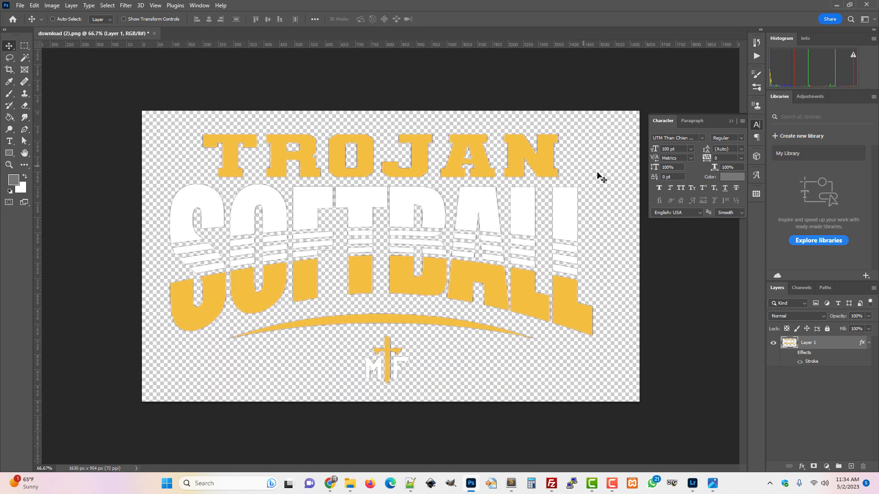
click(792, 354)
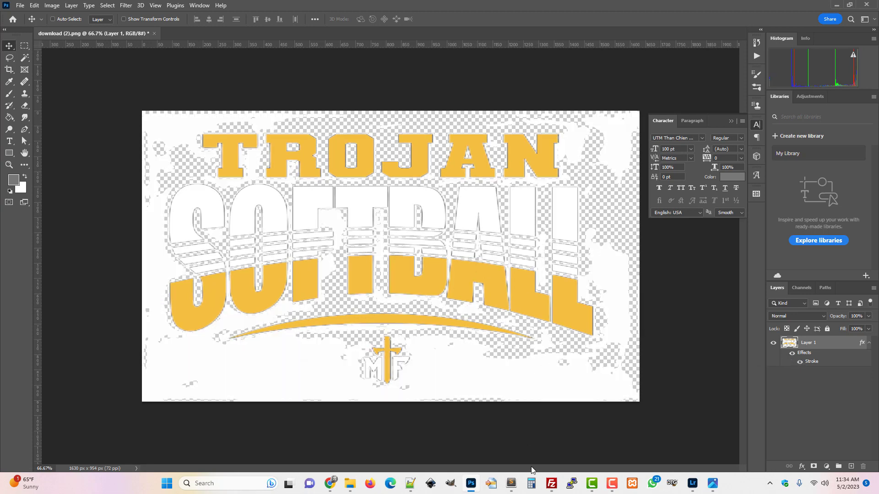
click(615, 490)
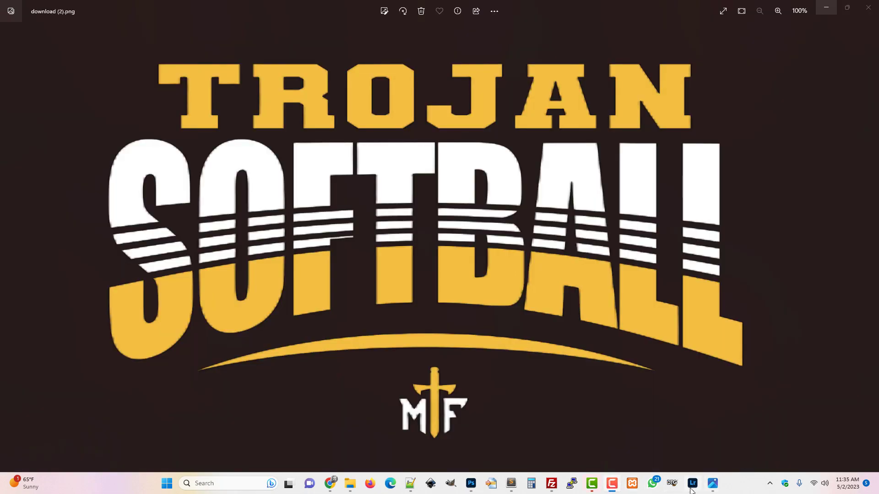
mouse_move(690, 489)
click(471, 486)
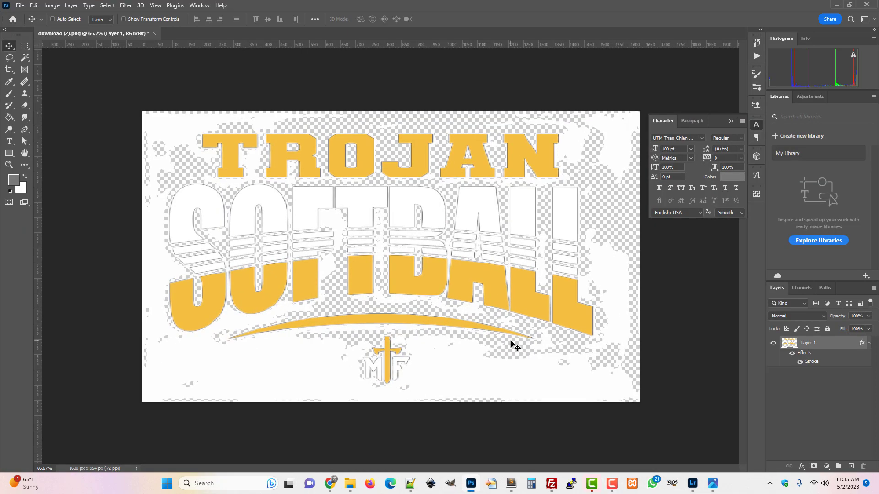
- Toggle Layer 1's Effects and then its white Stroke off and back on
click(792, 353)
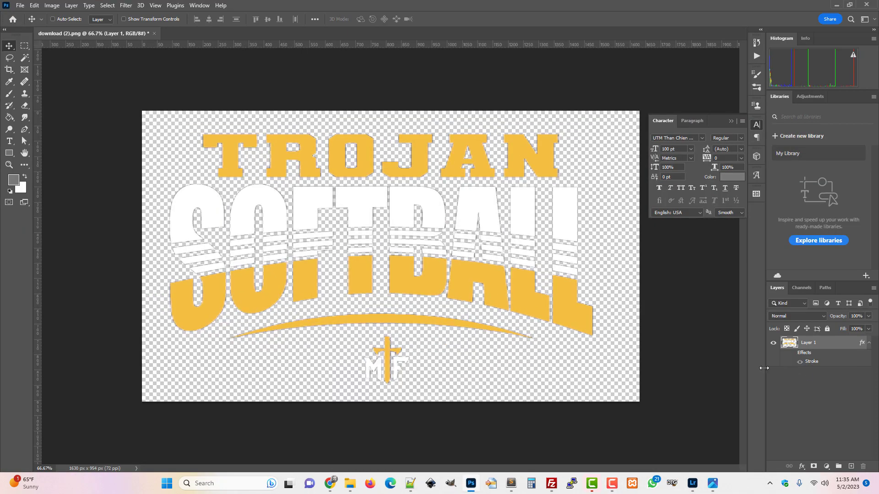
click(792, 354)
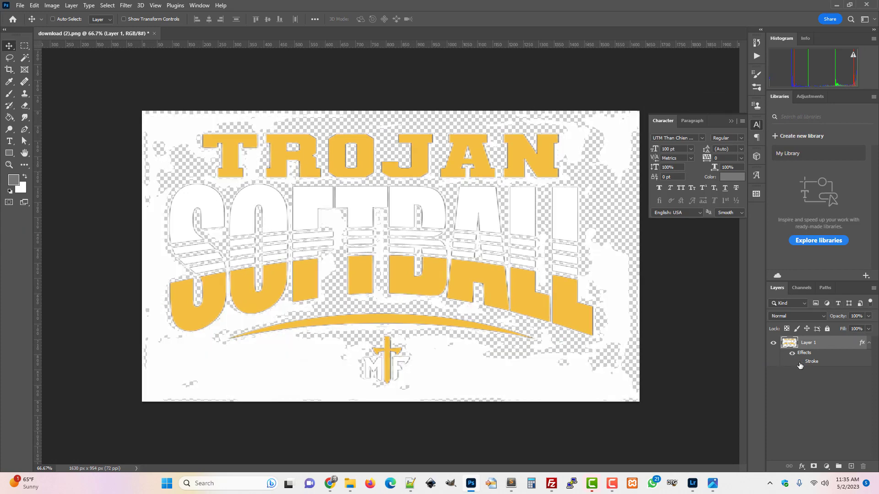
click(800, 363)
click(800, 363)
- Magic Wand the white patches in the top-right corner and beside AN, and delete them
click(25, 58)
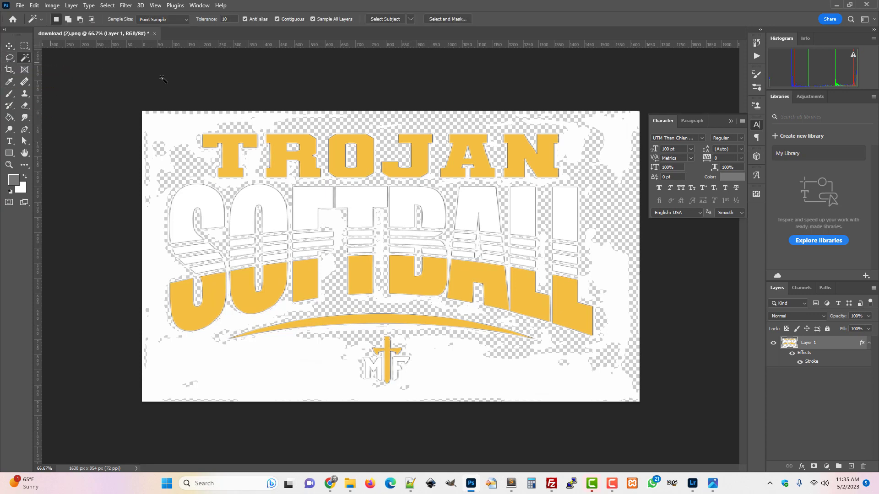
click(620, 150)
click(573, 147)
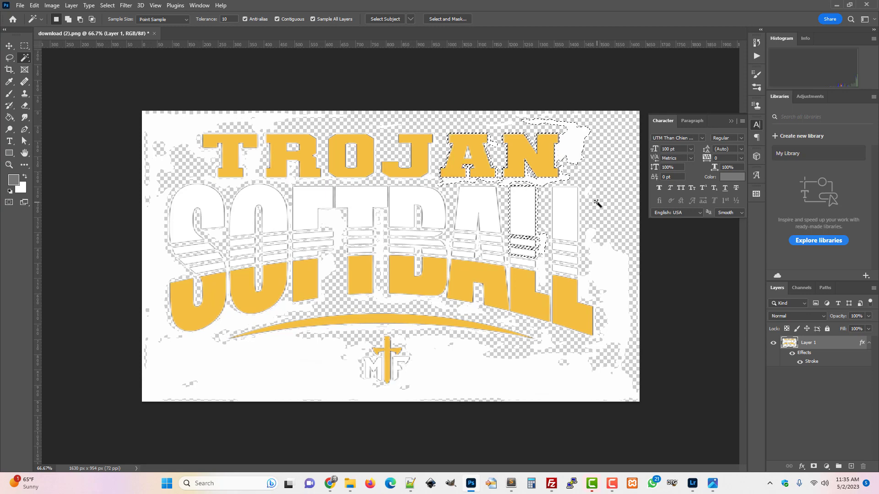
key(Delete)
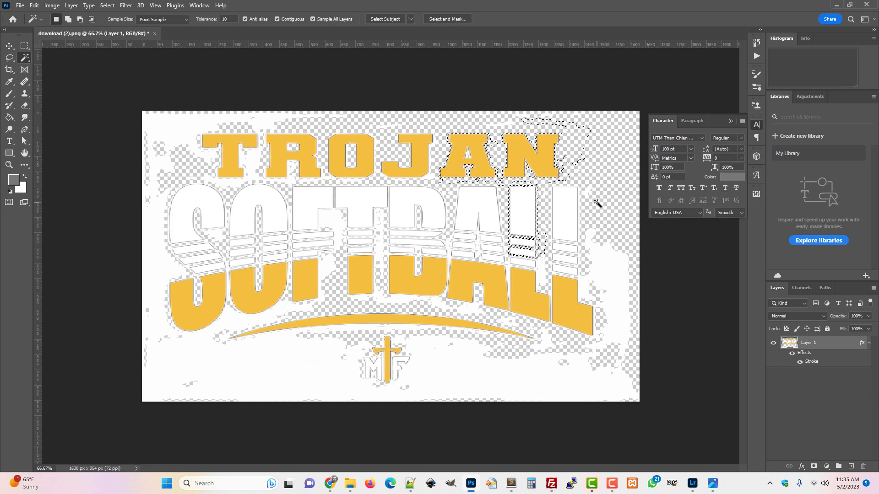
- Delete the remaining white areas across the design, deselect, and start a new layer
click(606, 277)
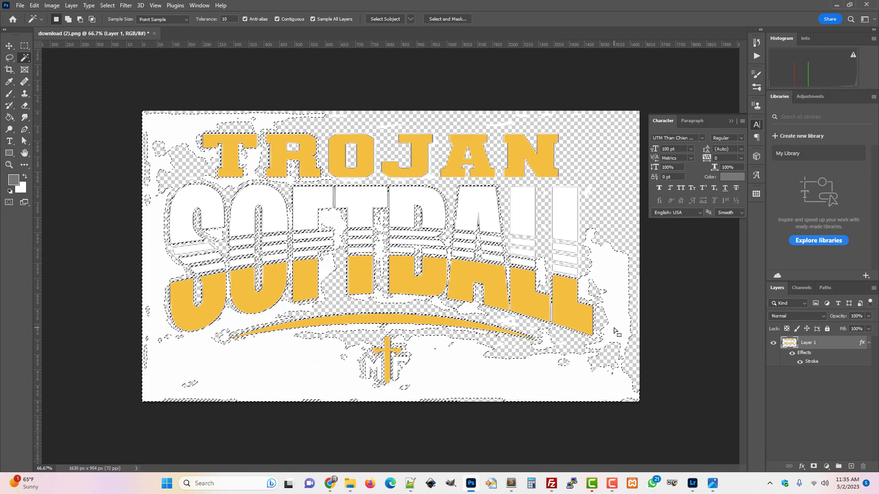
key(Delete)
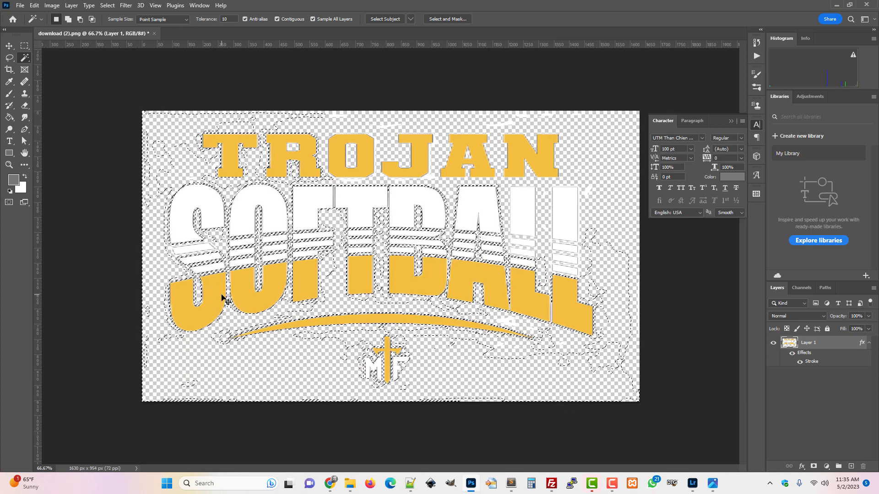
key(ctrl+d)
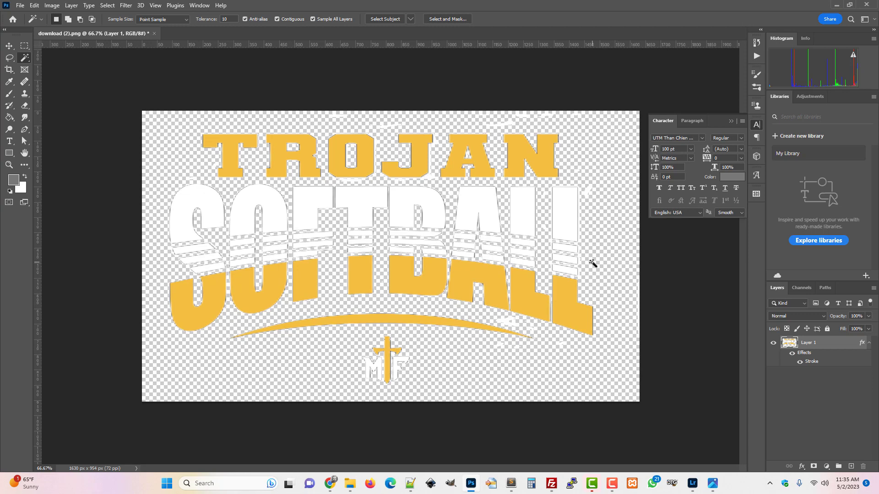
key(ctrl+shift+n)
- Create Layer 2, move it below Layer 1, and fill it grey with the Paint Bucket
key(Return)
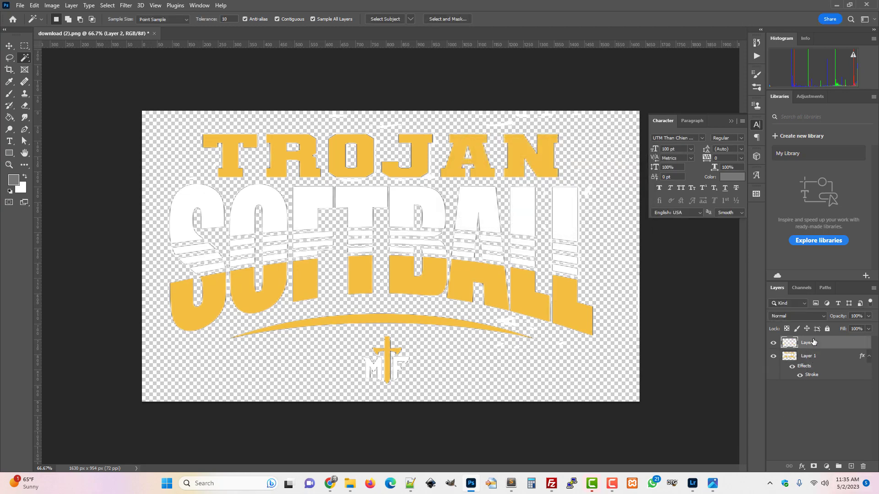
drag(809, 342, 810, 412)
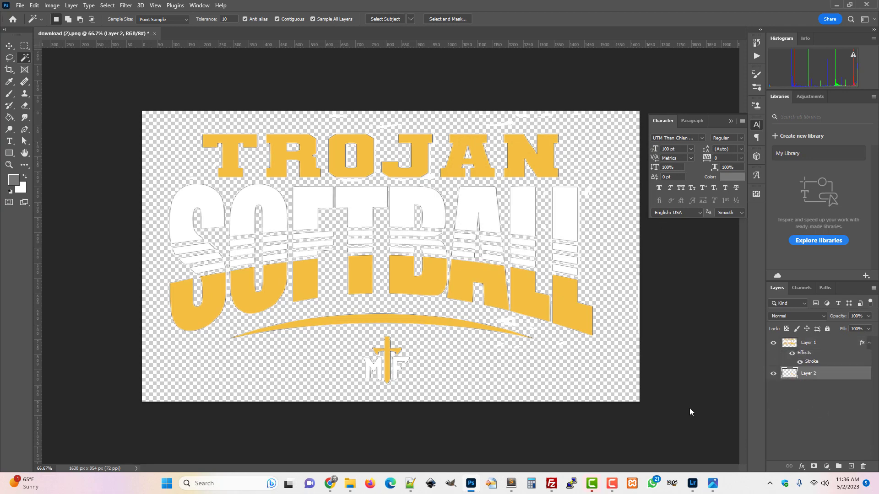
click(9, 118)
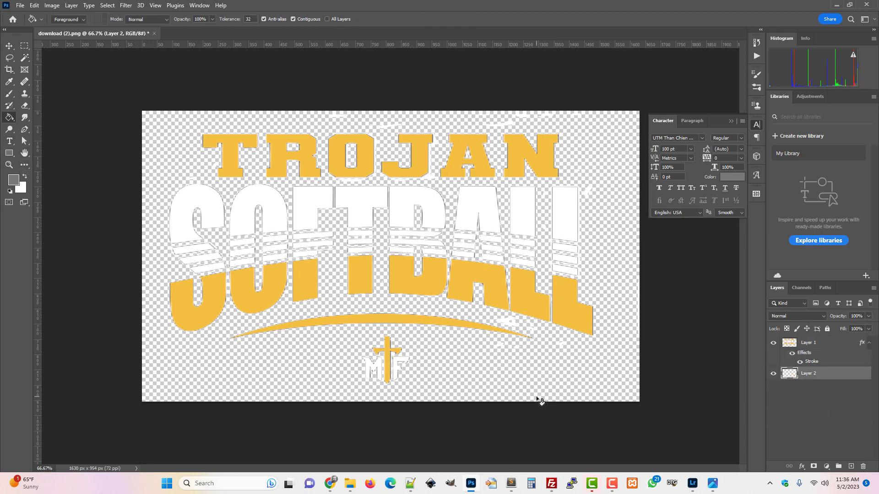
click(489, 371)
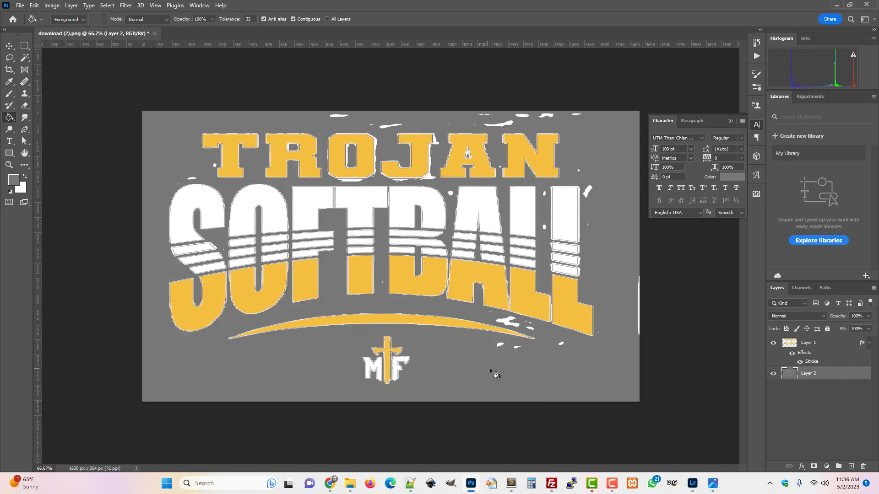
- Zoom in, test-delete the grey backdrop and undo it, then make Layer 1 active and deselect
key(ctrl+plus)
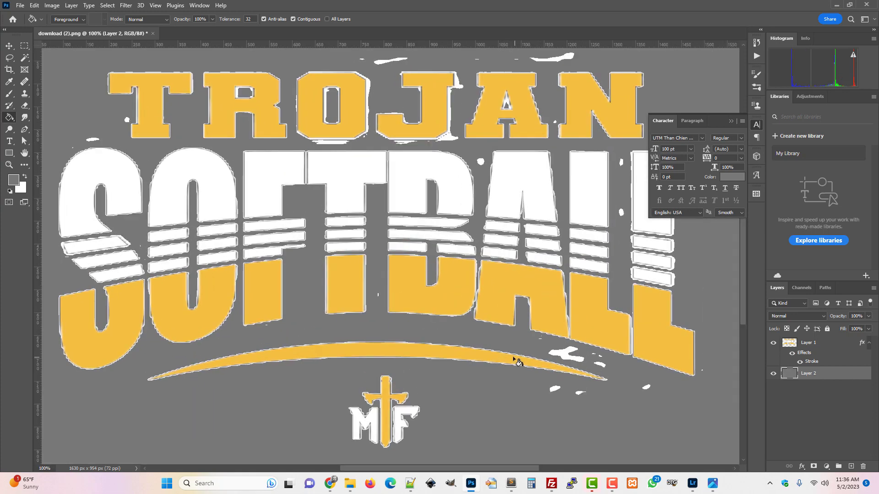
click(25, 58)
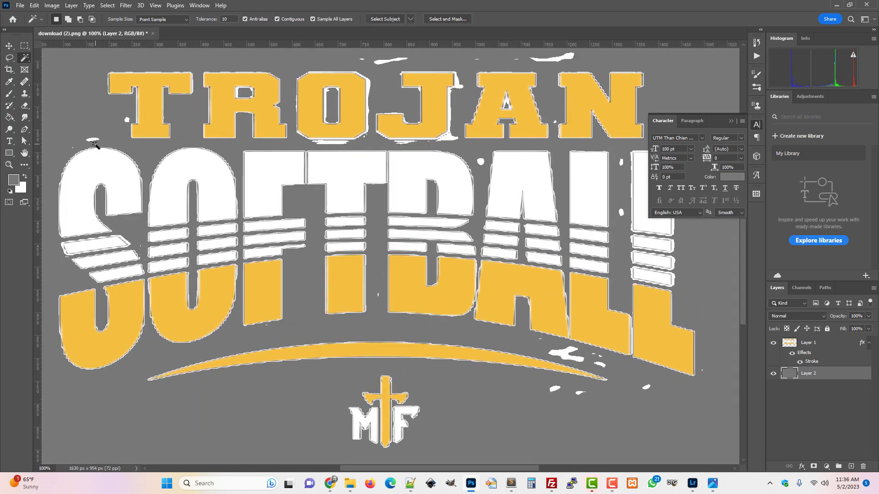
click(93, 140)
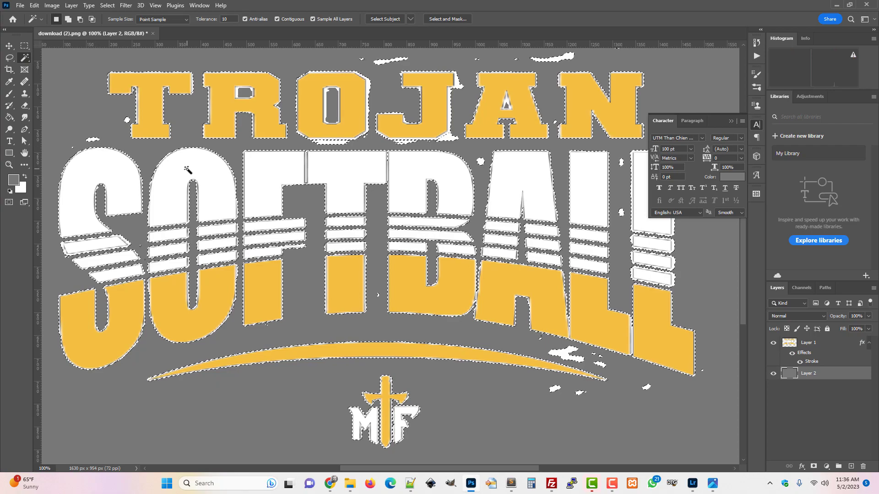
key(Delete)
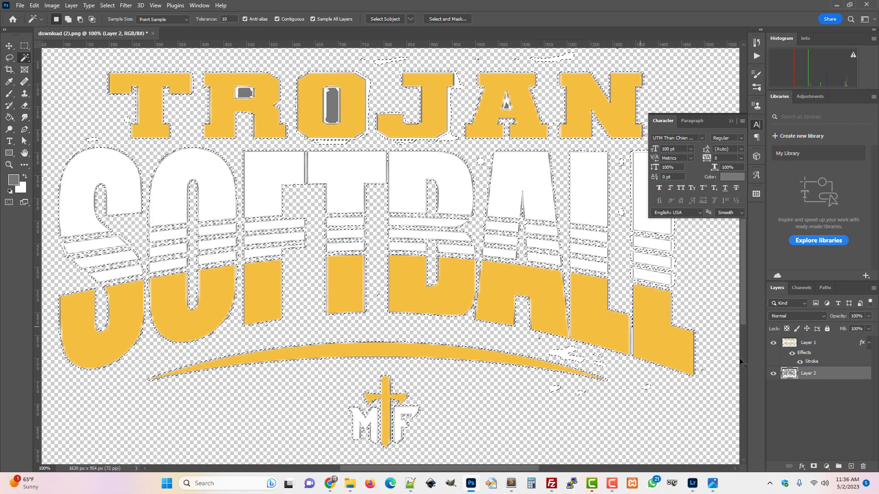
key(ctrl+z)
click(809, 343)
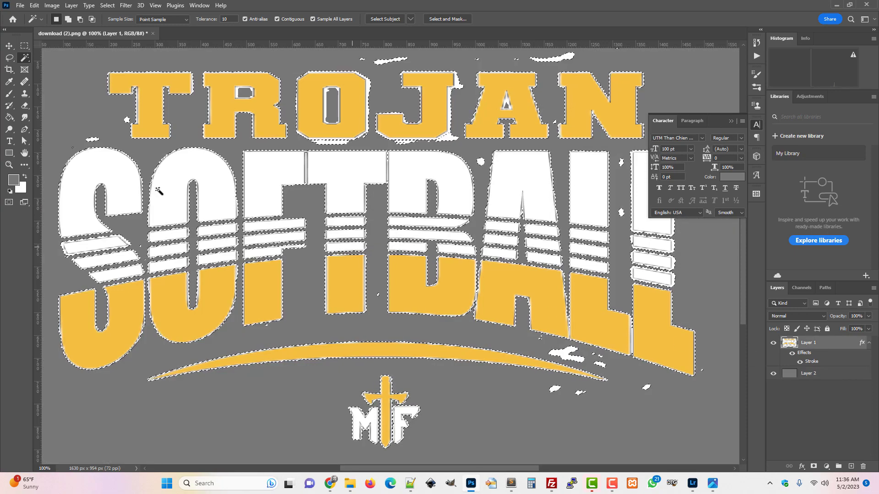
key(ctrl+d)
- Delete the stray white specks near the S, above the lettering and under the O
click(93, 141)
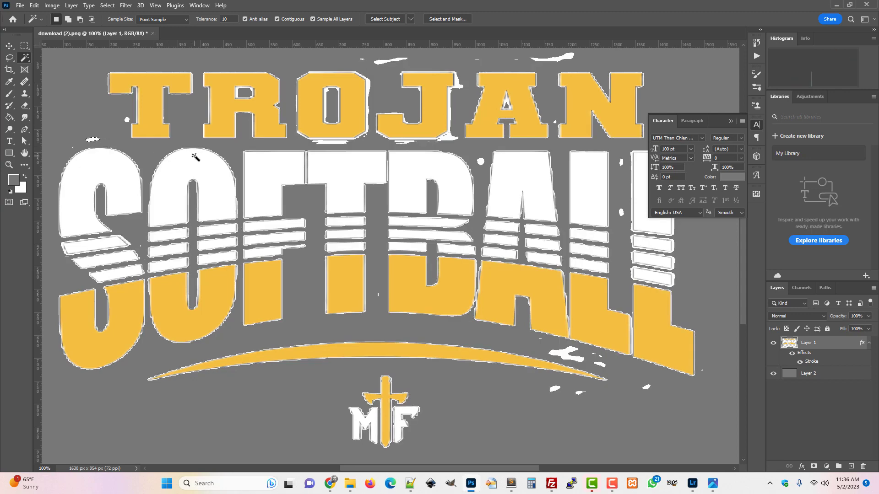
shift+click(127, 120)
key(Delete)
click(75, 151)
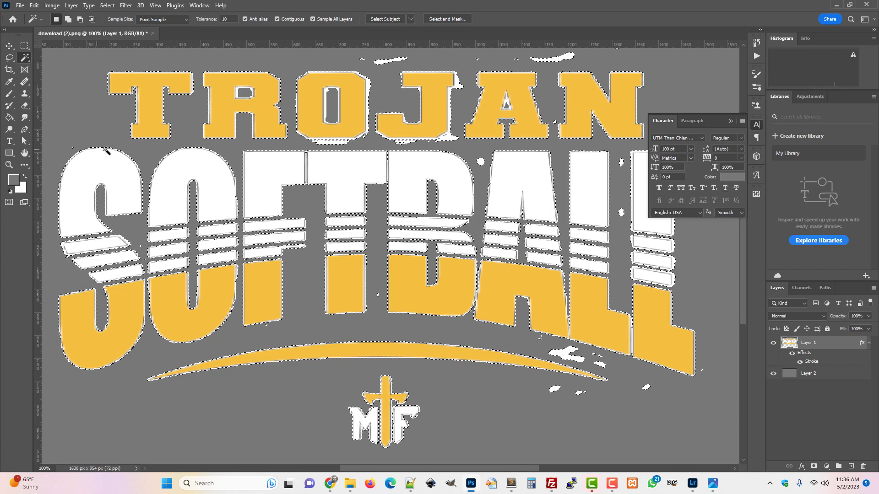
click(391, 59)
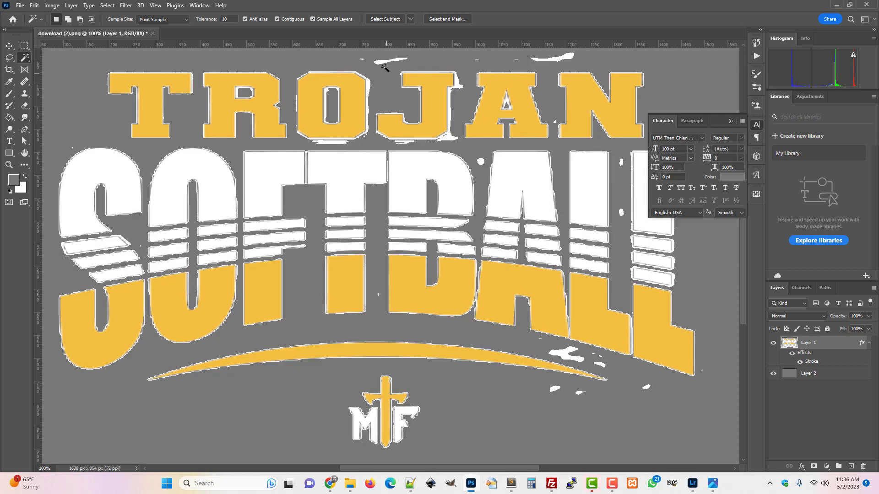
key(Delete)
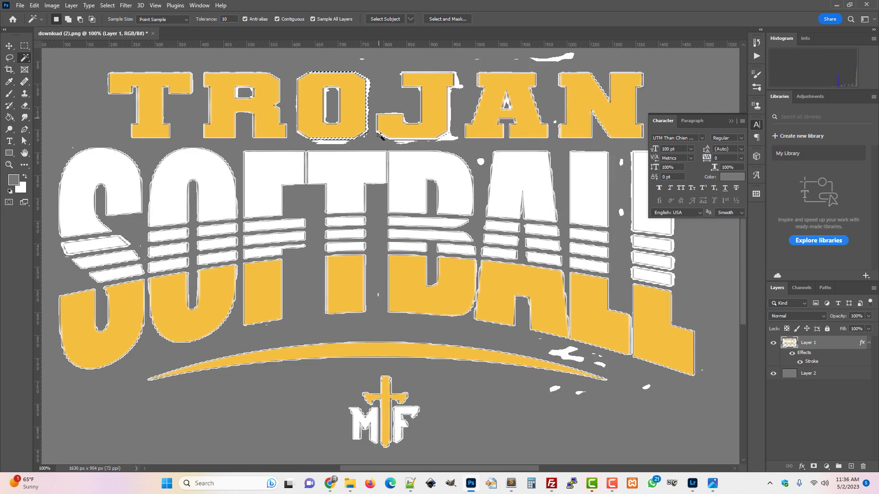
click(339, 142)
key(Delete)
key(ctrl+d)
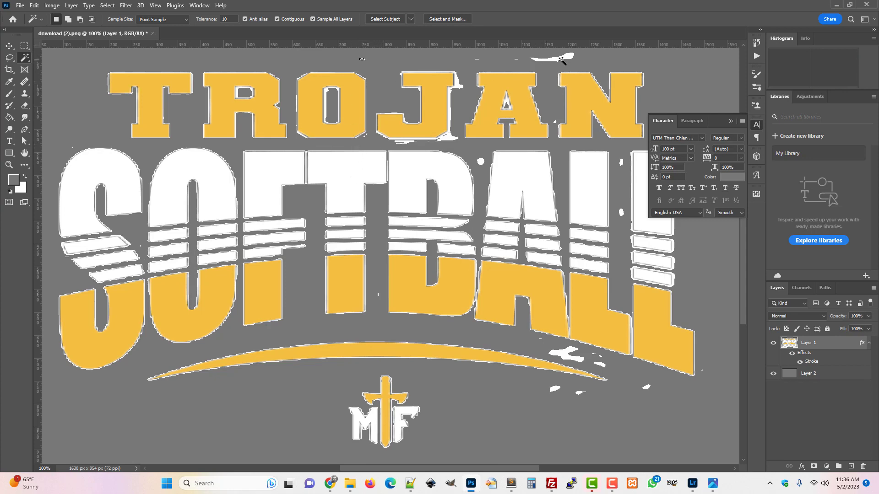
- Remove the speck near the top and the small white dot below the J
click(559, 64)
key(Delete)
click(464, 79)
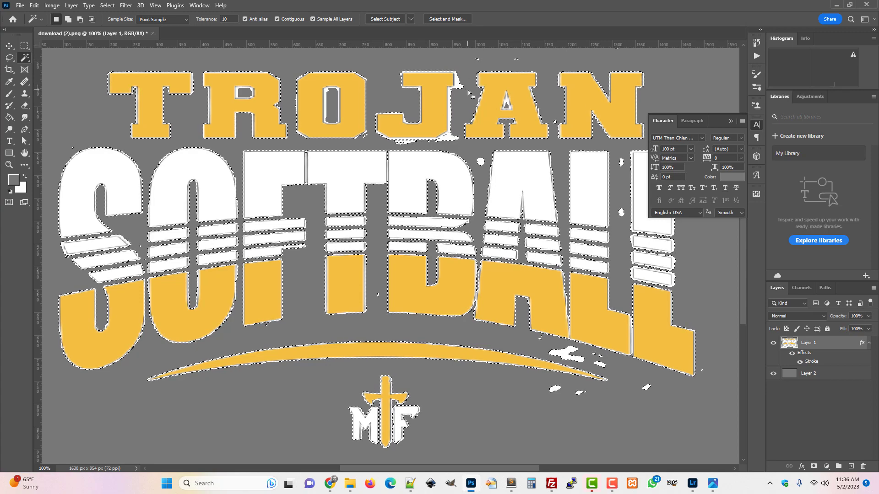
click(450, 120)
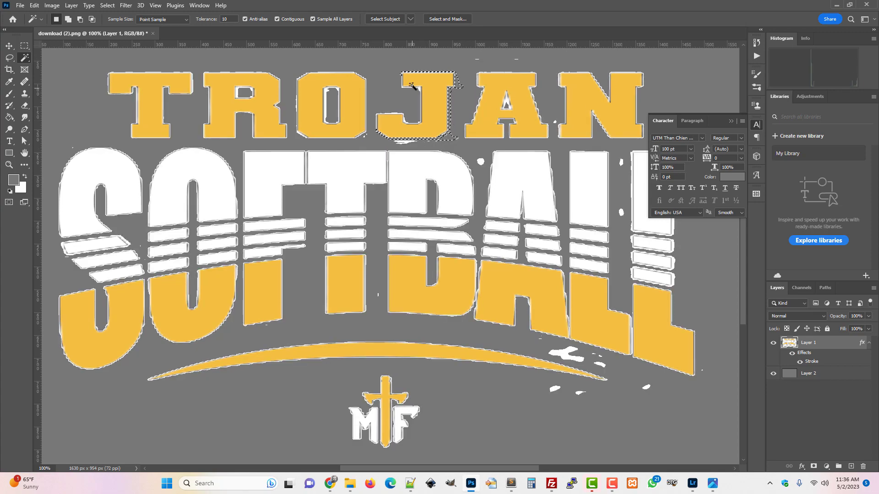
click(406, 142)
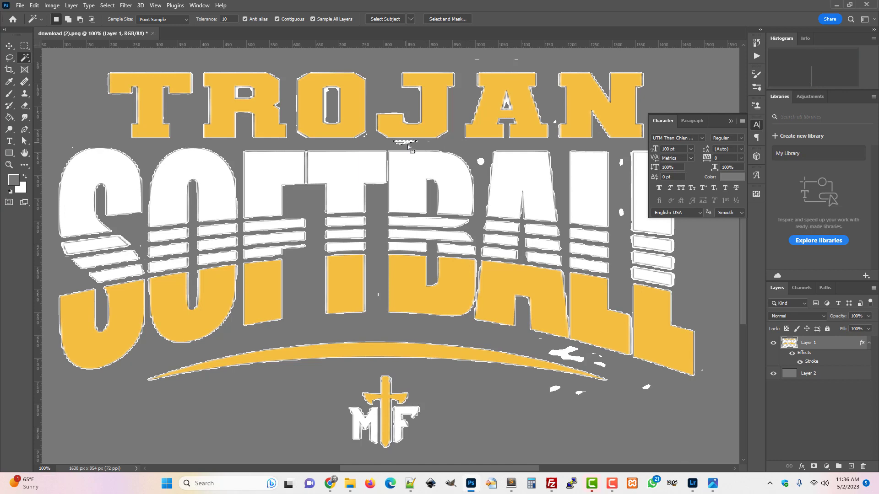
click(419, 89)
click(411, 87)
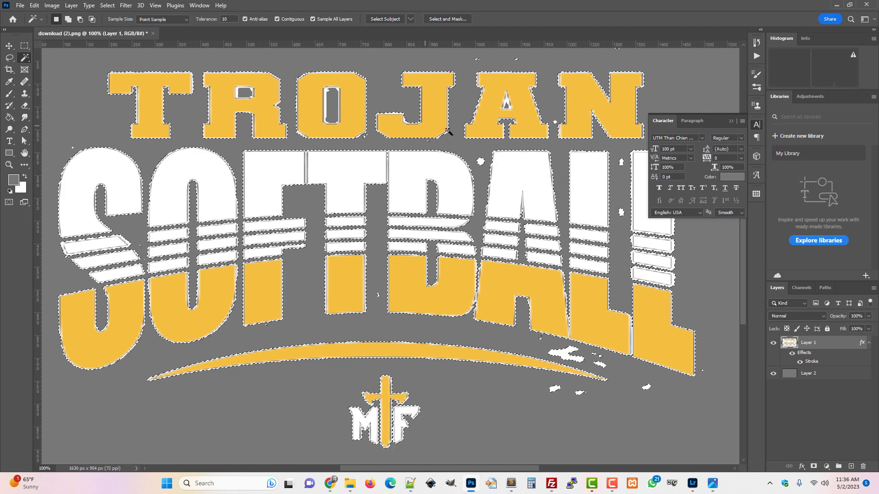
click(481, 163)
key(Delete)
key(Delete)
- Erase the stray white blobs near the lower right, clearing an accidental grey-background selection
click(621, 213)
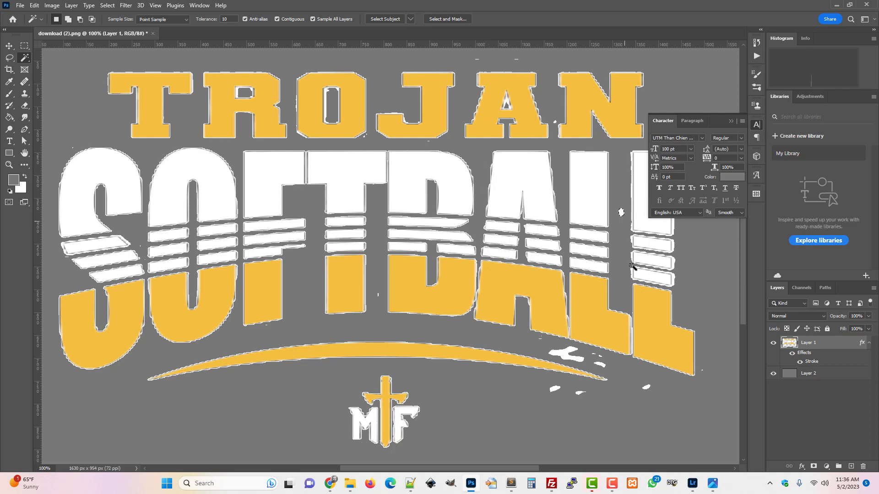
click(644, 386)
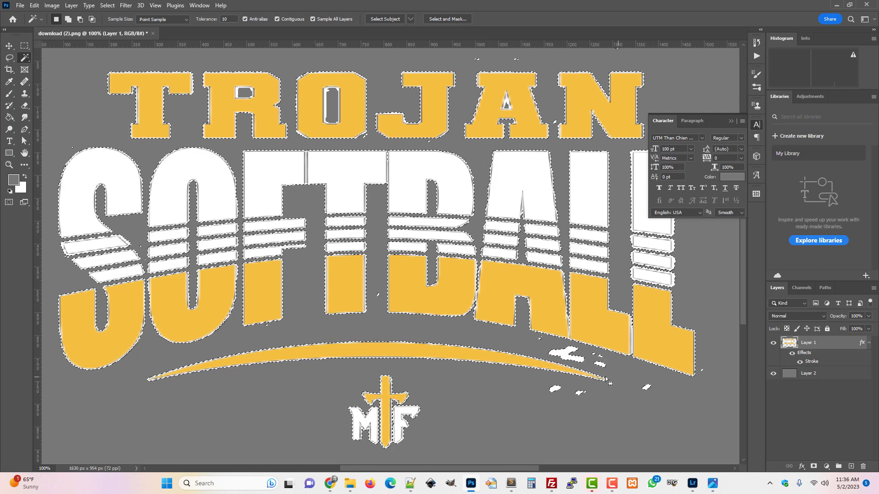
key(ctrl+d)
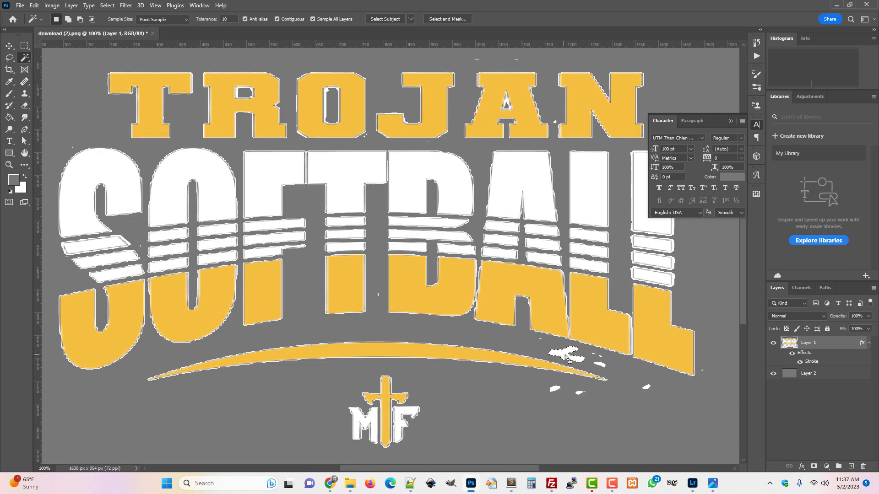
key(Delete)
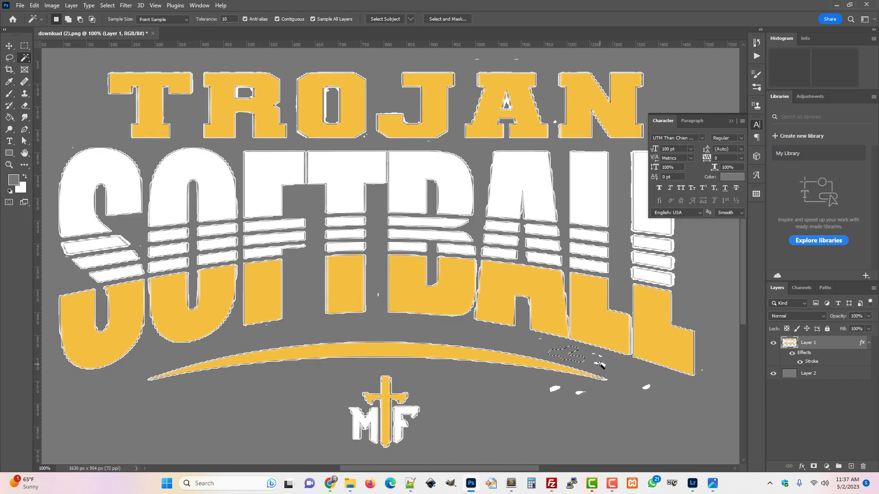
click(600, 364)
key(Delete)
click(579, 393)
key(Delete)
click(556, 389)
key(Delete)
click(647, 387)
key(Delete)
- Reopen Layer 1's Stroke settings and widen the white outline to 4 px
click(25, 106)
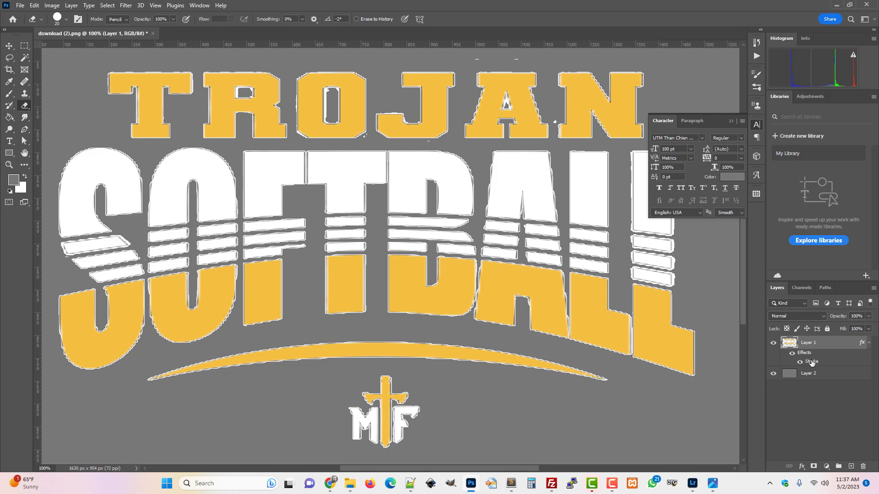
double_click(799, 363)
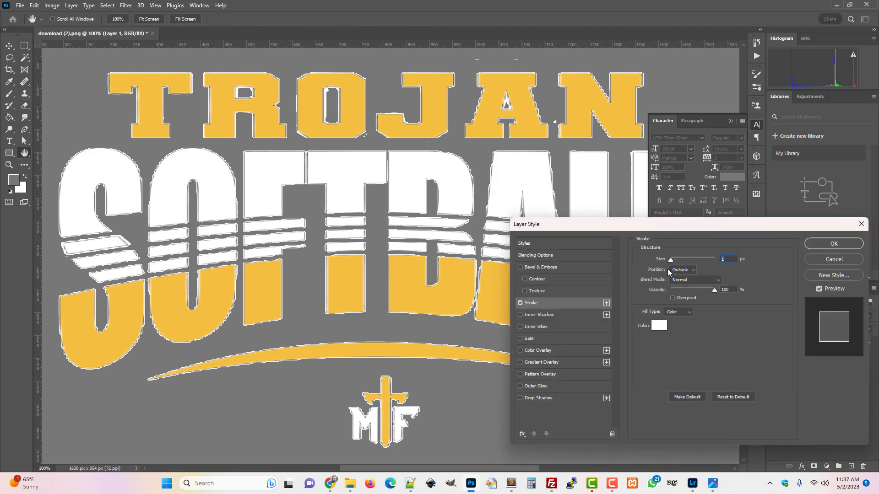
drag(672, 261, 672, 262)
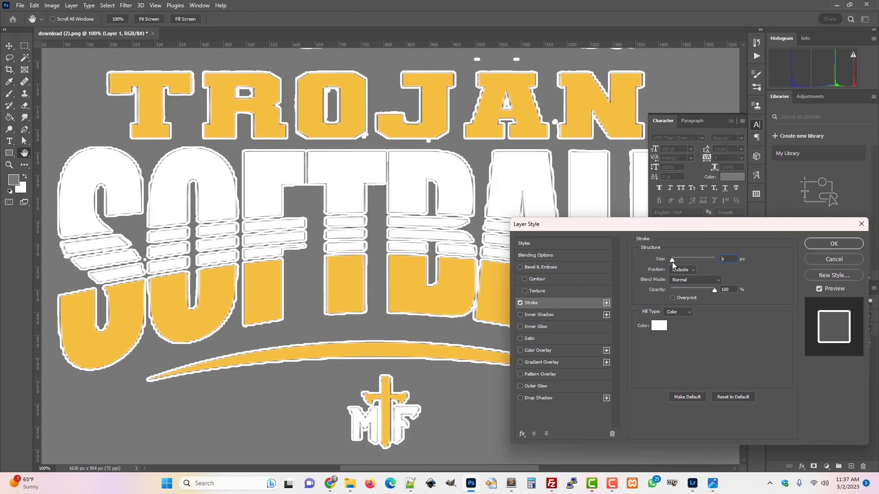
- Apply the thicker white stroke, then erase stray marks along the top, right edge and beside the N
click(833, 244)
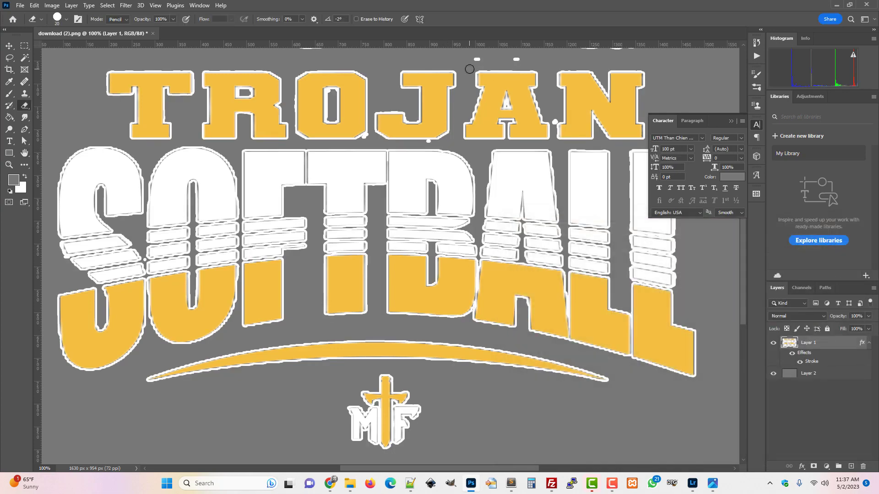
click(516, 59)
key(ctrl+minus)
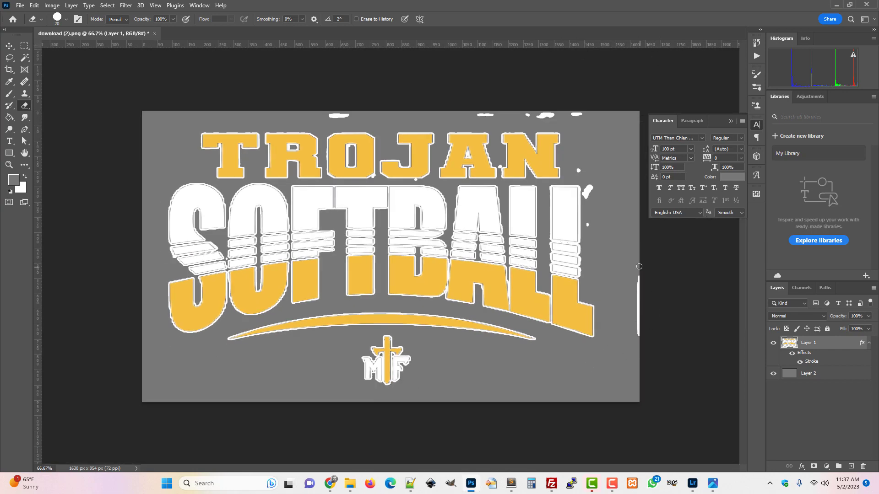
drag(639, 267, 640, 344)
mouse_move(591, 116)
mouse_down()
mouse_move(336, 114)
mouse_move(355, 118)
mouse_up()
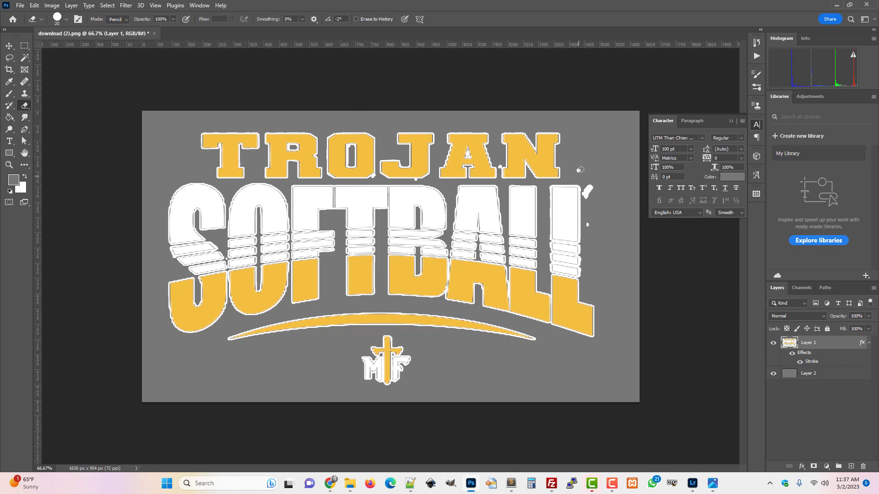
drag(580, 169, 587, 198)
- Erase the white blob below the U, then shrink the eraser and remove the dot below the J
scroll(446, 285, up, 5)
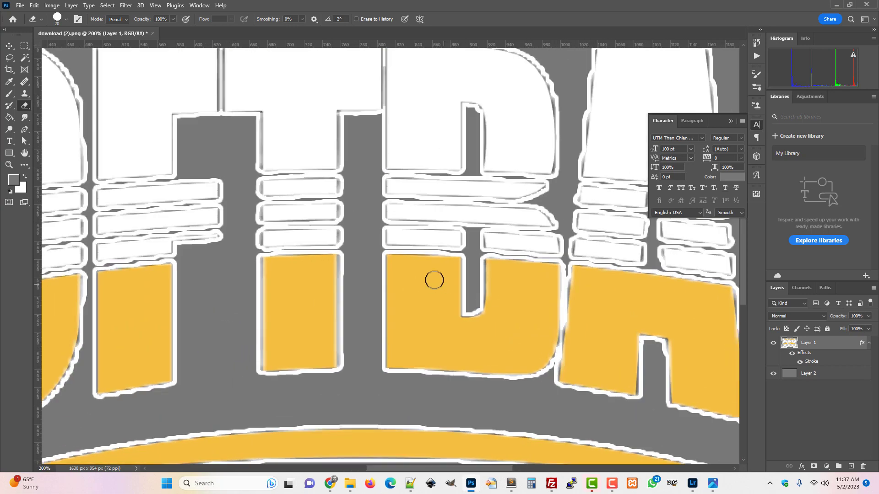
scroll(455, 273, up, 3)
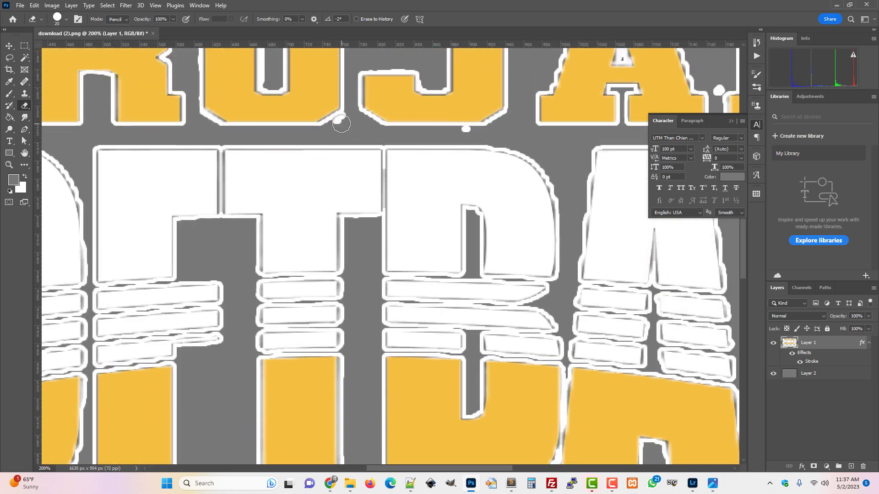
click(343, 122)
key(bracketleft)
click(466, 131)
drag(396, 470, 437, 470)
scroll(558, 264, down, 8)
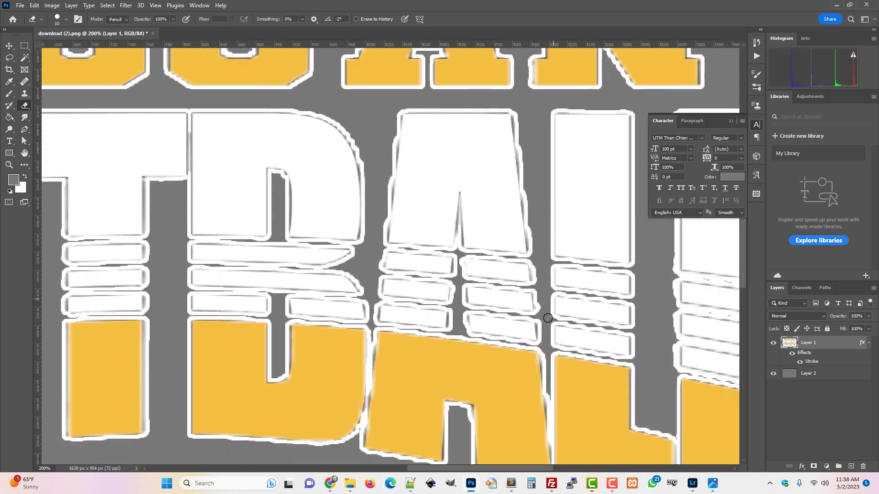
scroll(435, 314, down, 5)
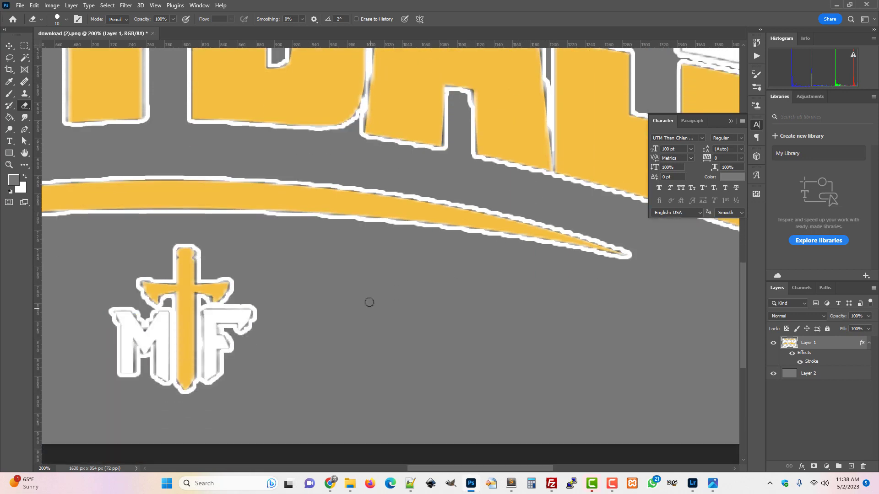
scroll(357, 300, down, 1)
scroll(356, 300, down, 3)
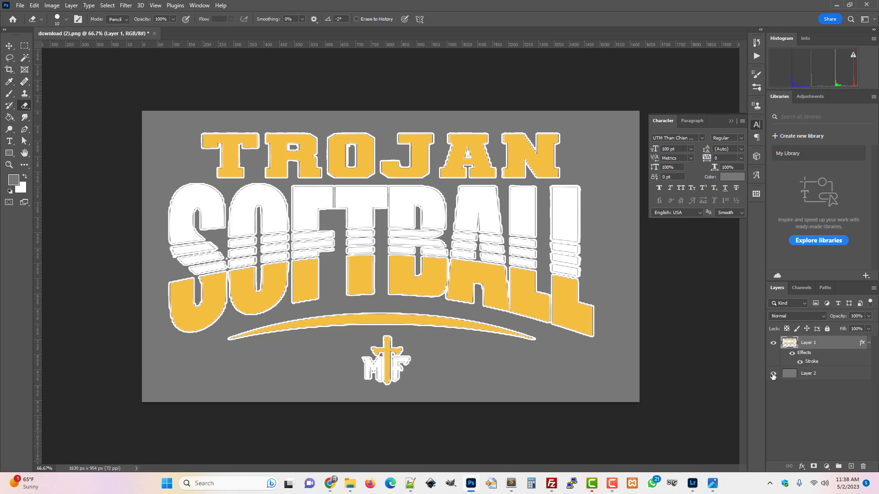
- Briefly hide and restore the gray backing layer, then turn off Layer 1's white Stroke effect
click(773, 375)
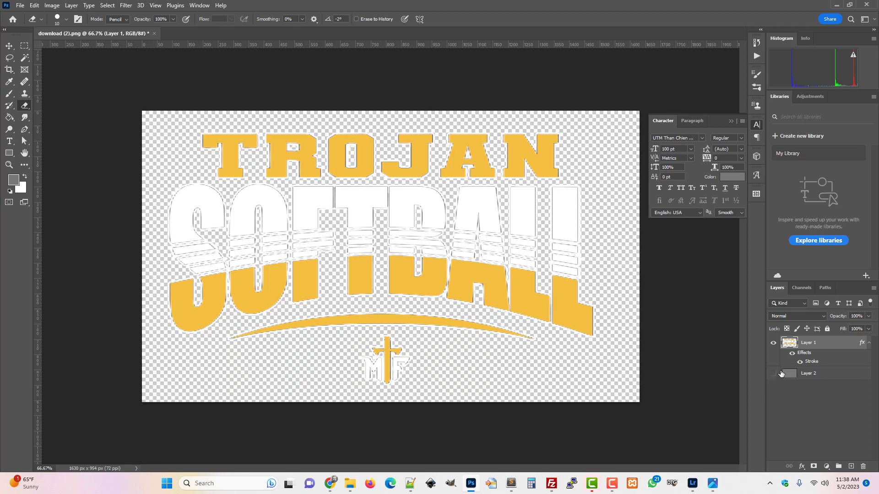
click(773, 373)
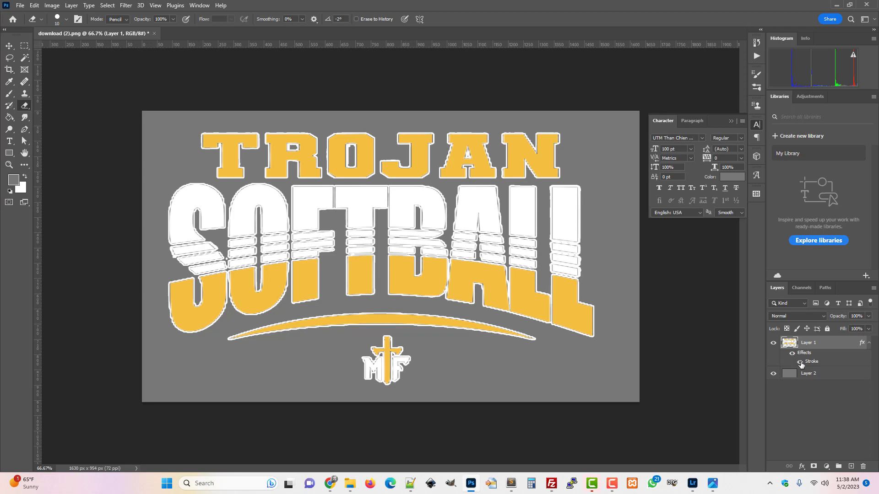
click(800, 363)
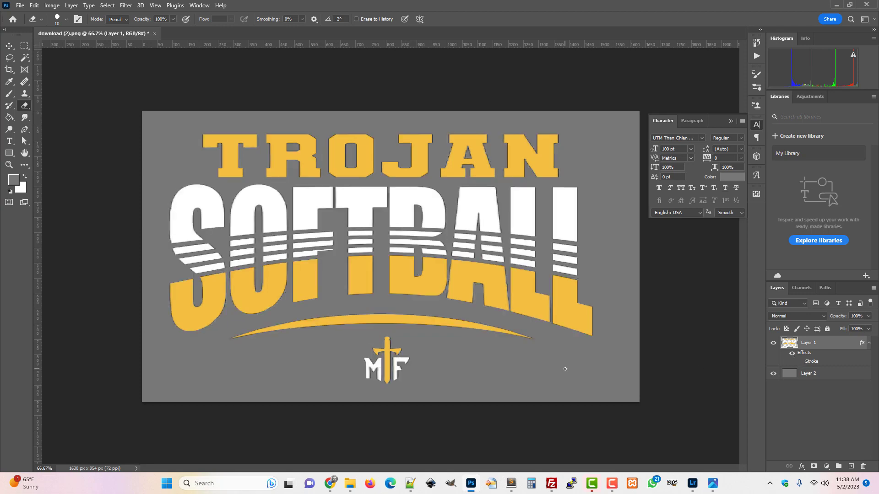
key(ctrl+plus)
key(ctrl+plus)
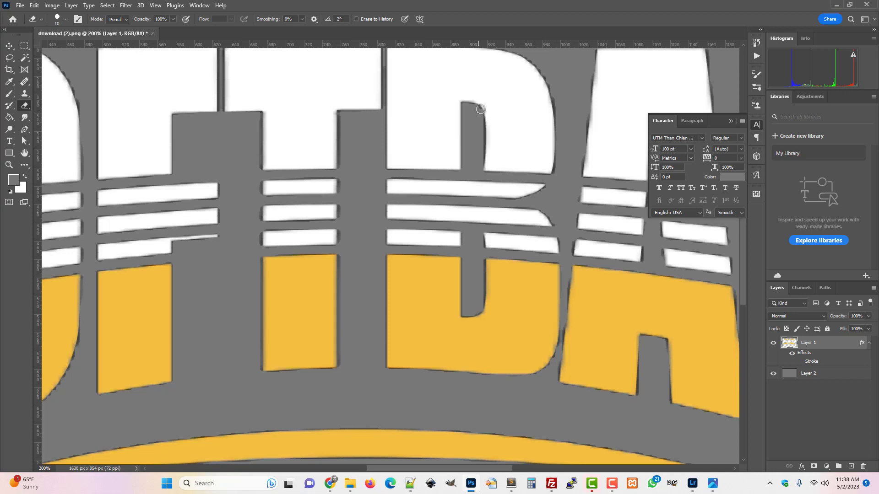
key(ctrl+plus)
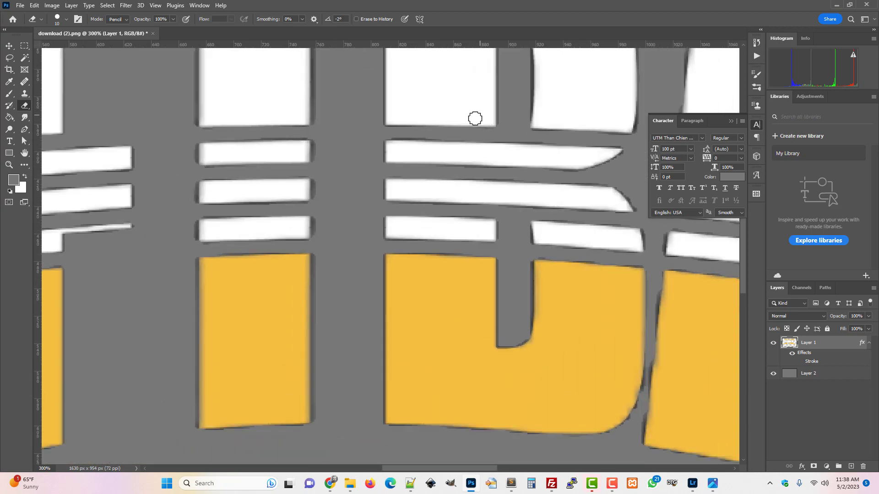
scroll(532, 218, up, 2)
scroll(533, 218, up, 1)
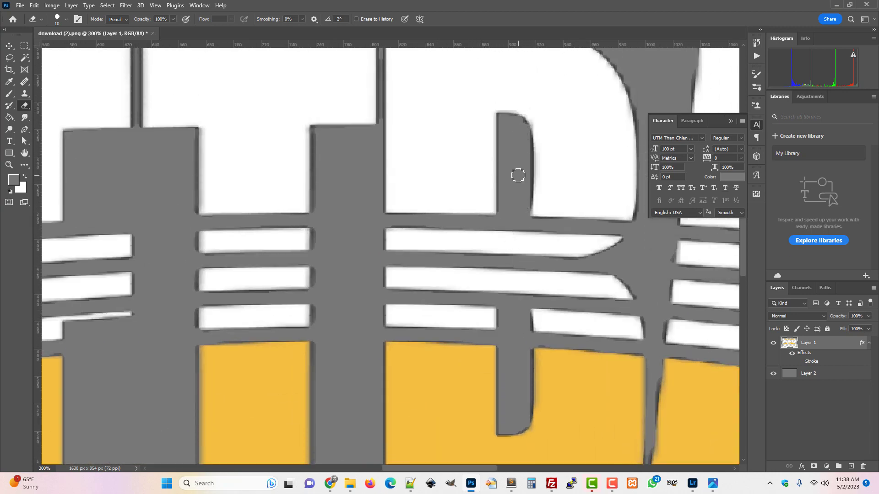
key(ctrl+minus)
key(ctrl+minus)
key(ctrl+minus)
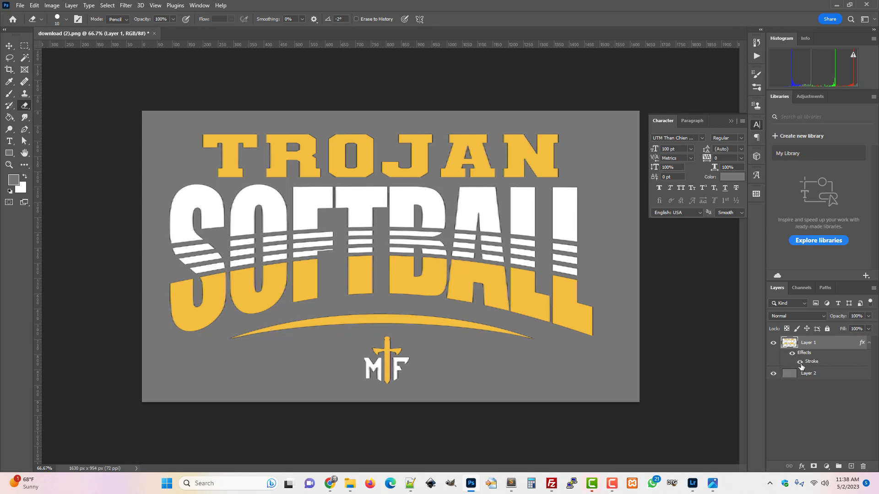
click(801, 362)
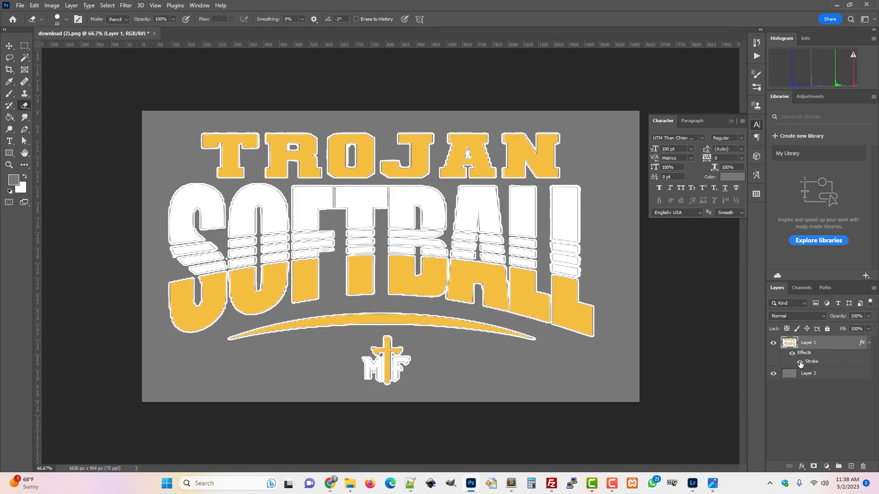
click(801, 363)
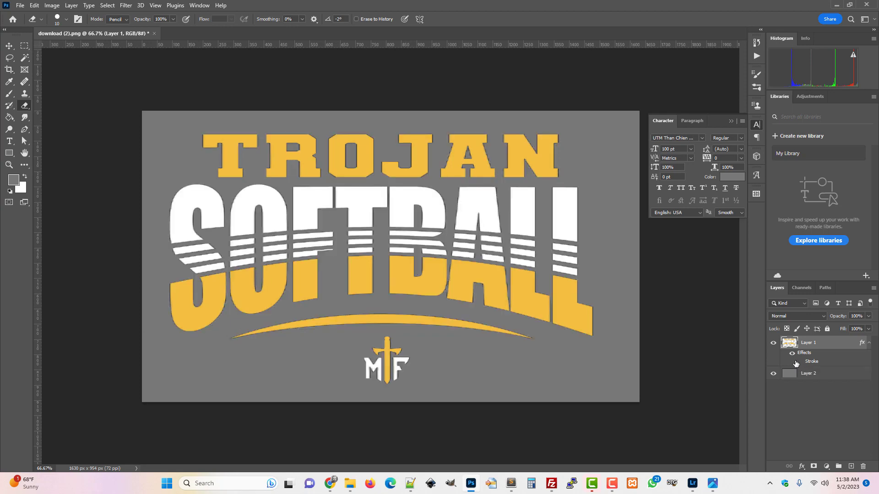